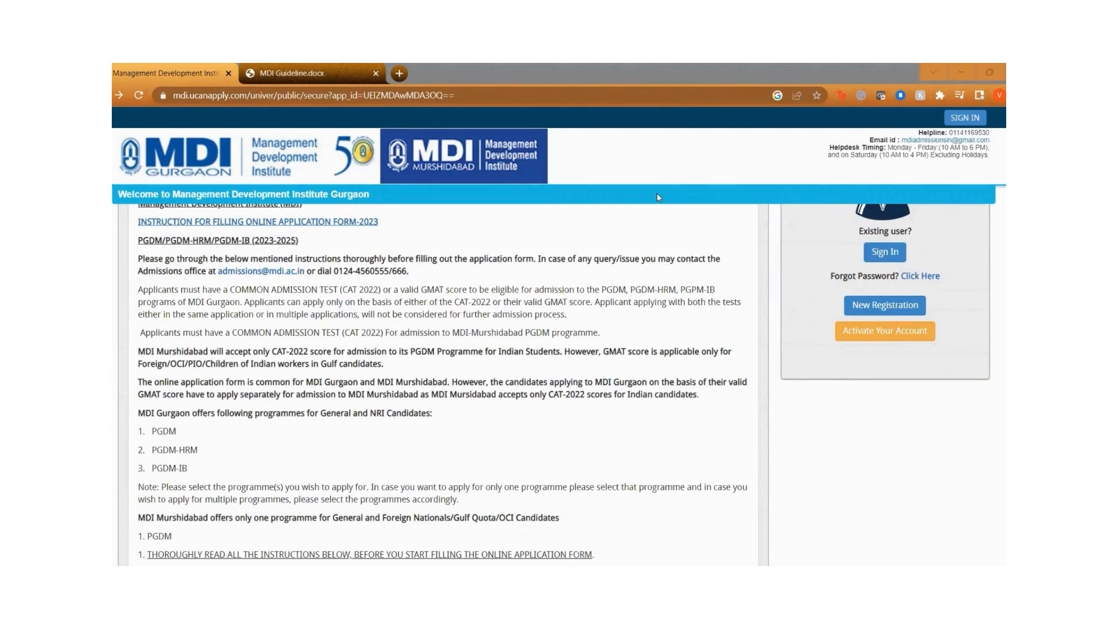
- Sign in as an existing user and open the Instructions section of the PGP 2023-25 application
left_click(884, 250)
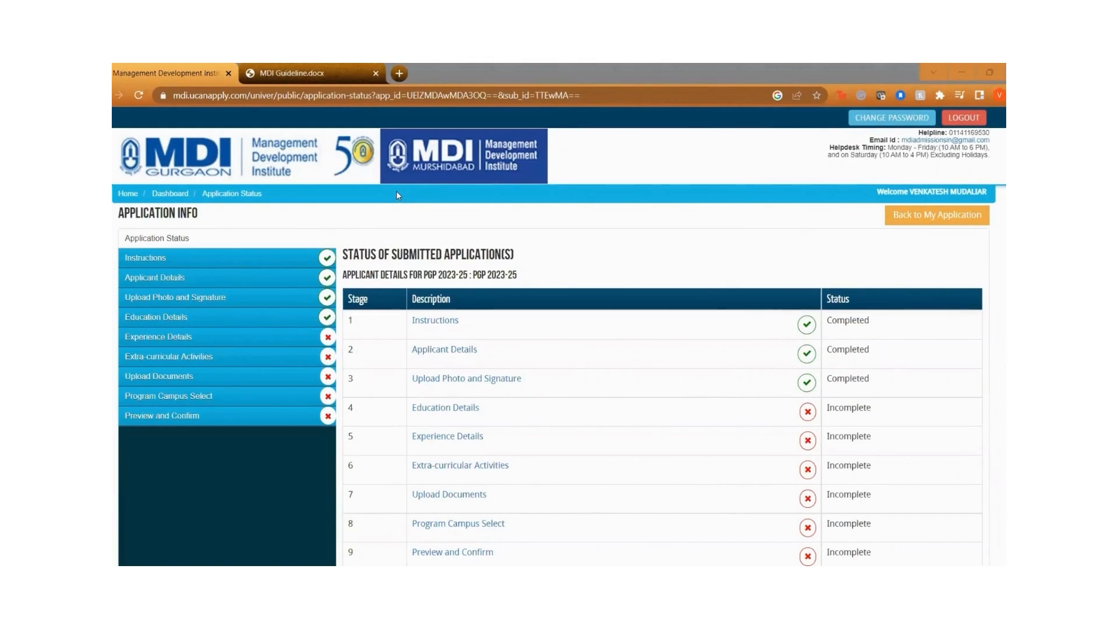
left_click(209, 264)
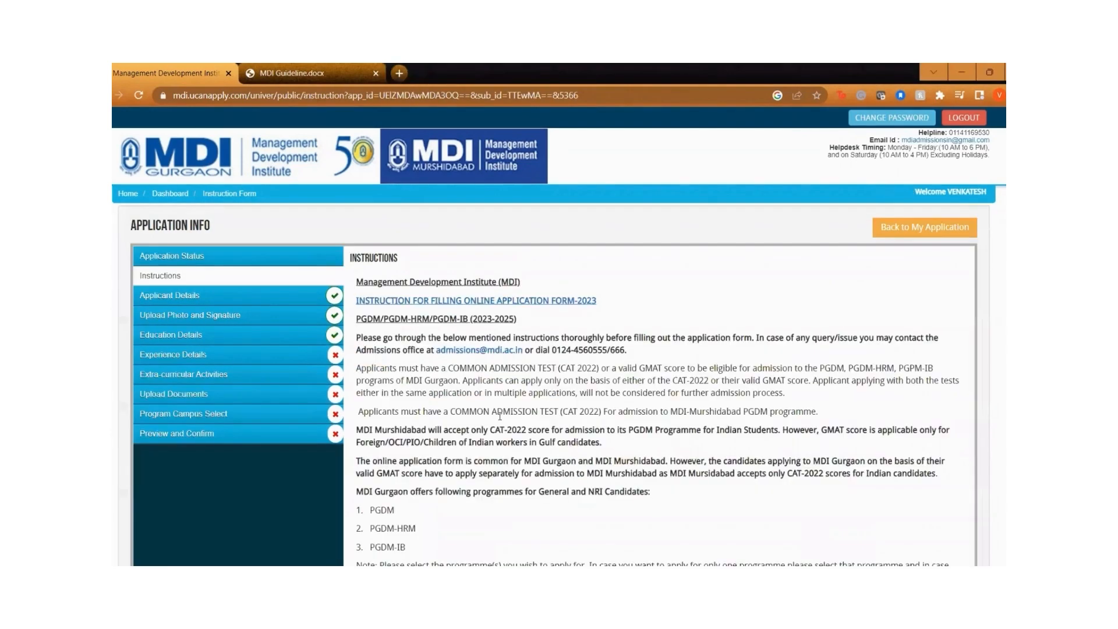
- Read the application instructions through to the confirmation at the end, and save the section to continue to the applicant details
scroll(501, 418, "down", 2)
scroll(501, 418, "down", 5)
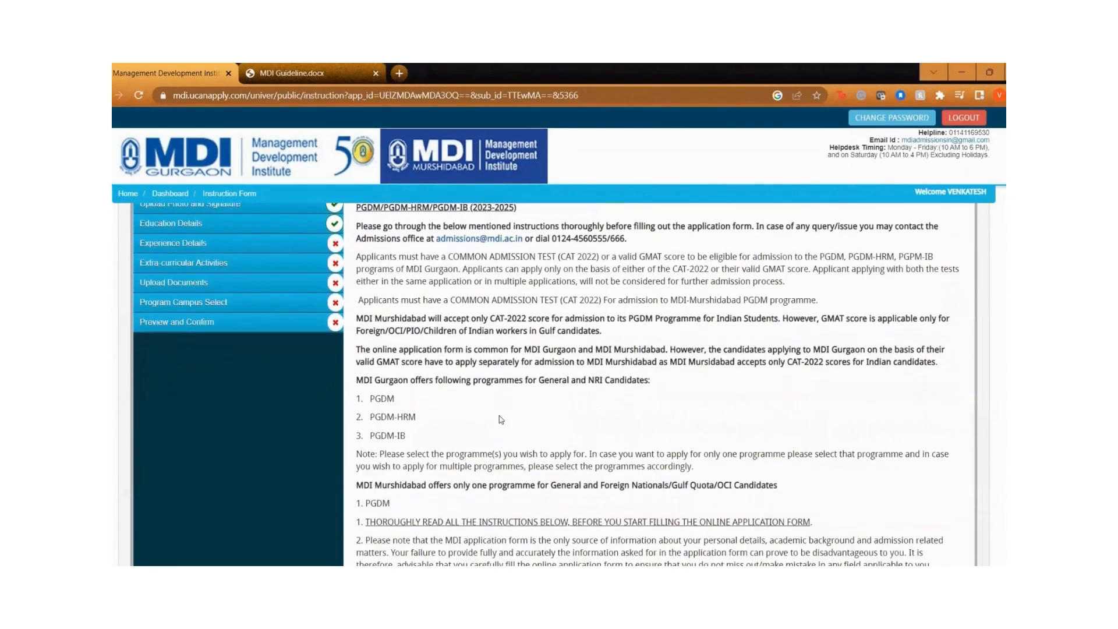
scroll(499, 418, "down", 3)
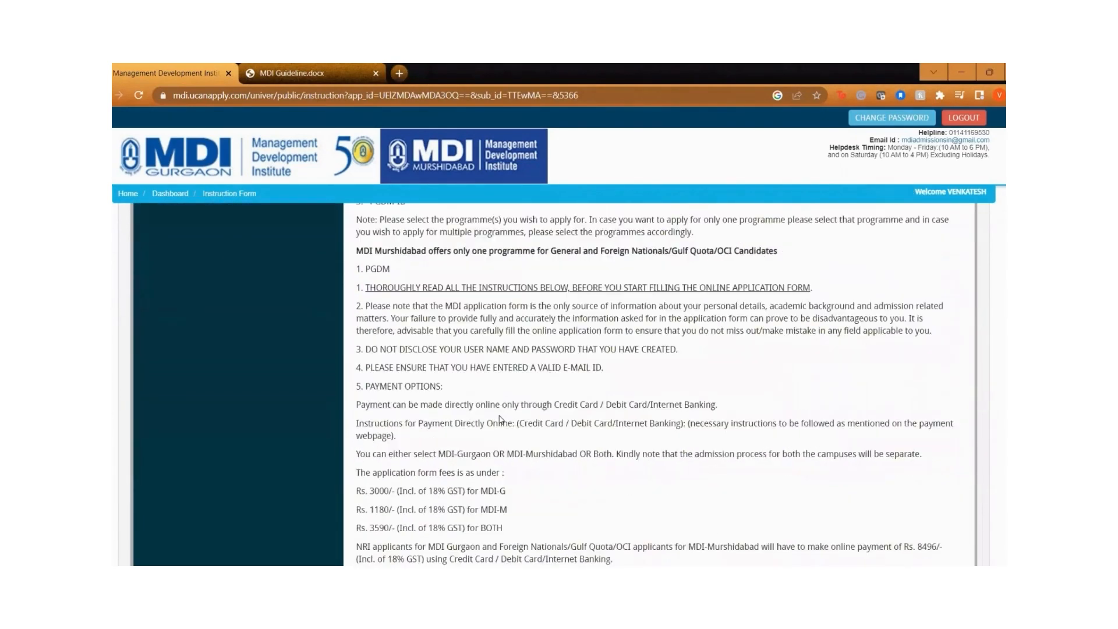
scroll(500, 418, "down", 3)
scroll(500, 418, "down", 4)
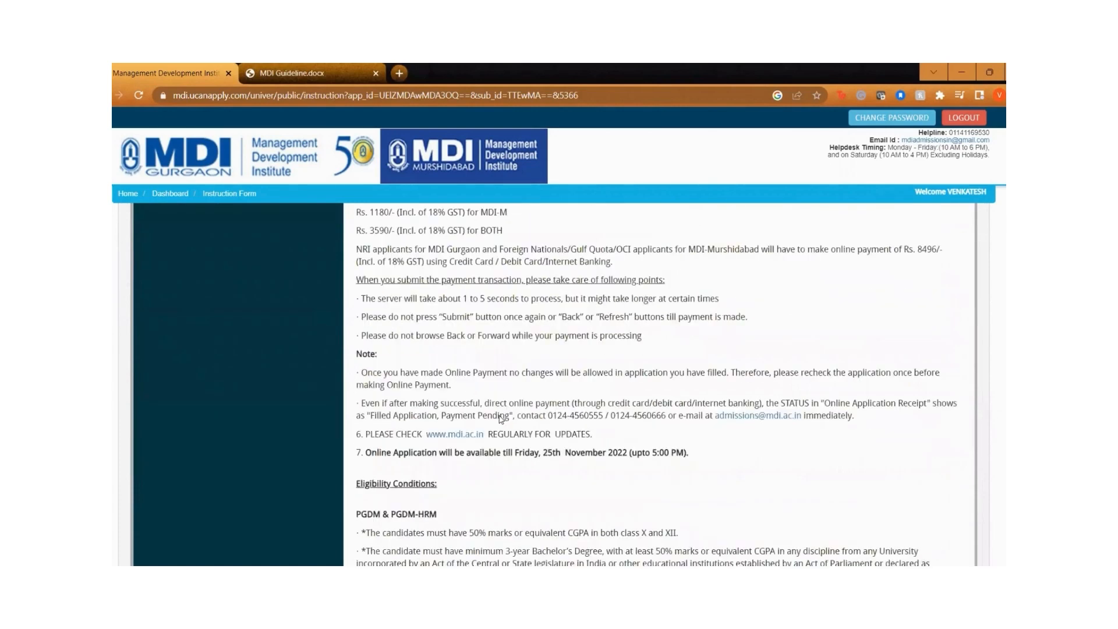
scroll(500, 419, "down", 7)
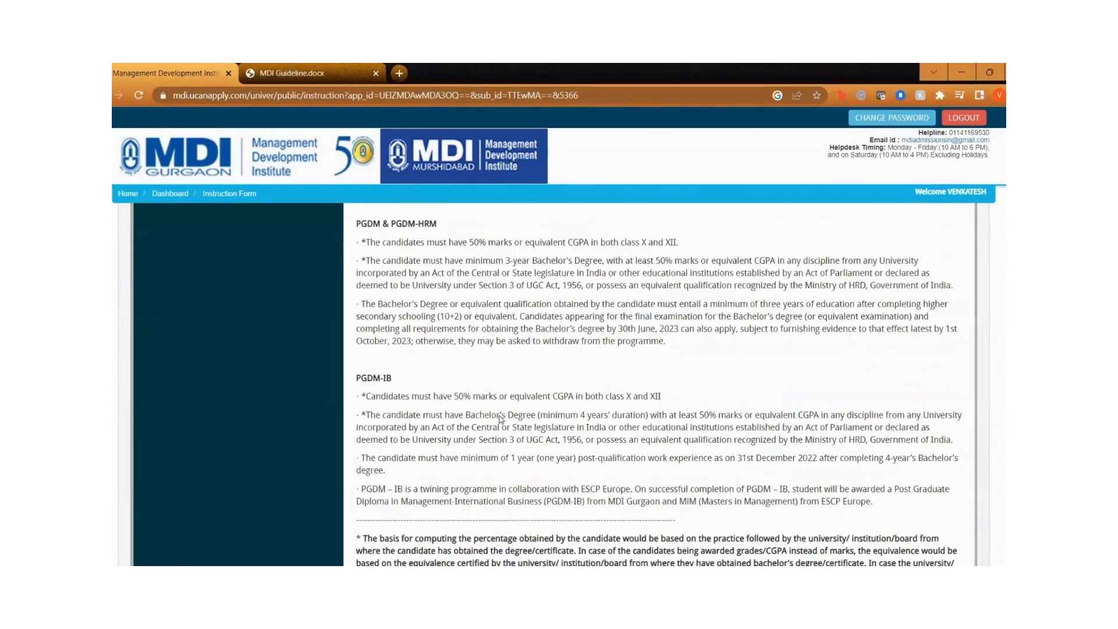
scroll(500, 419, "down", 12)
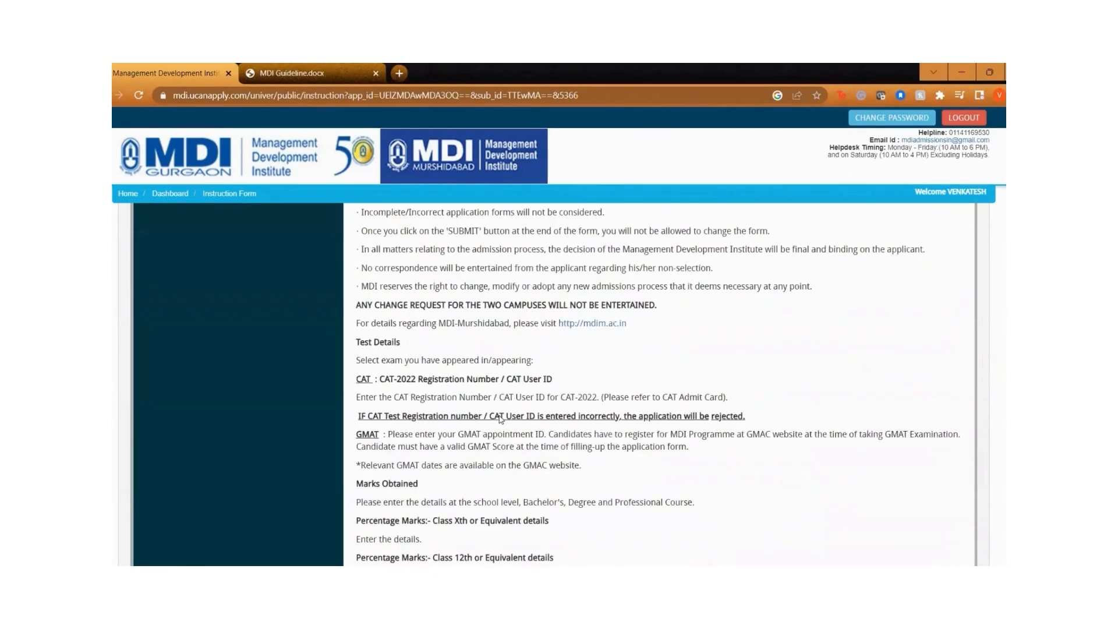
scroll(500, 419, "down", 6)
scroll(500, 419, "down", 6)
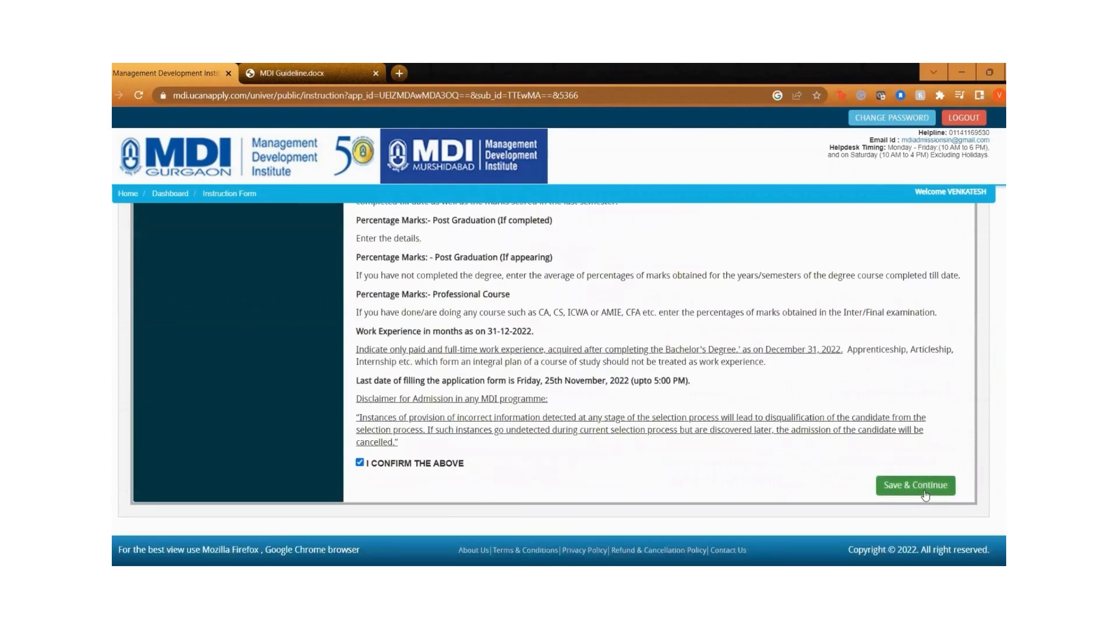
left_click(924, 492)
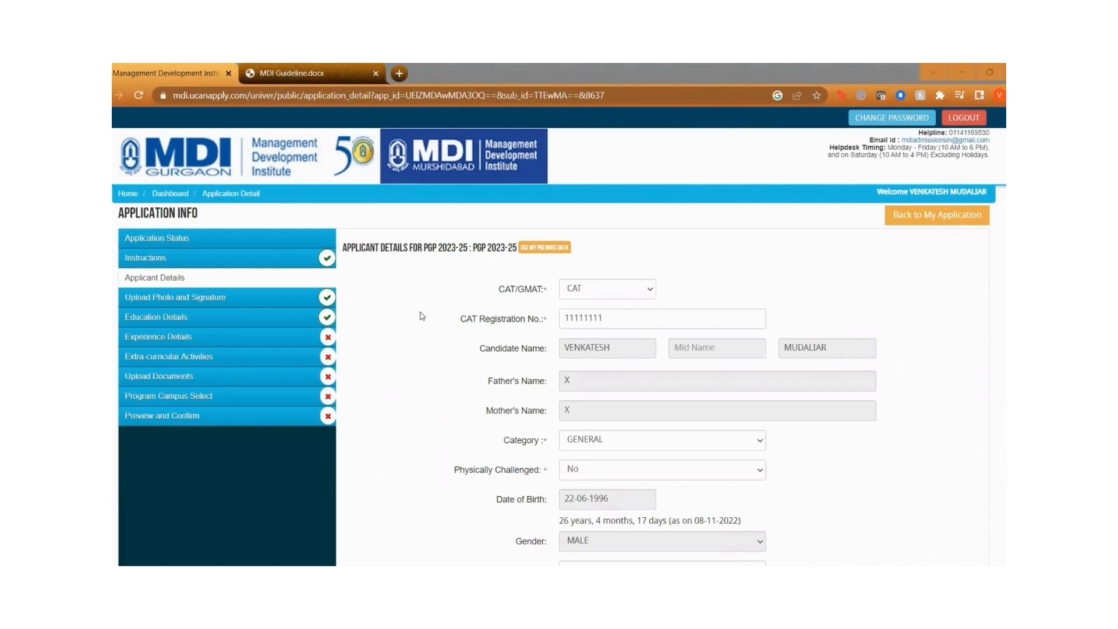
- Review the Applicant Details form from the CAT/GMAT and personal fields through the permanent and correspondence addresses
scroll(423, 316, "down", 3)
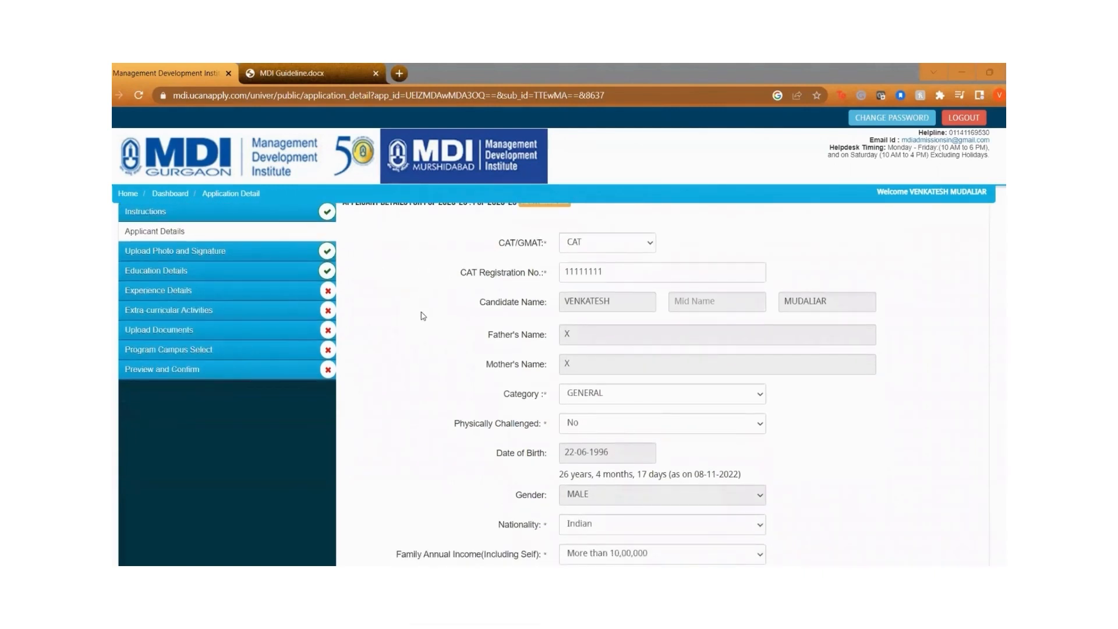
scroll(423, 315, "down", 4)
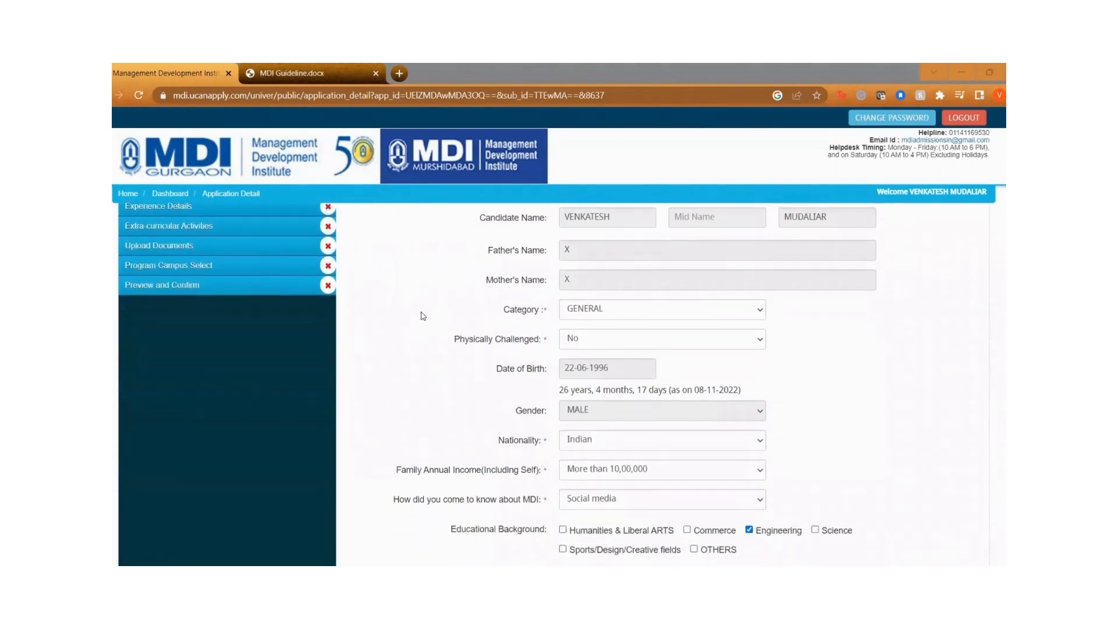
scroll(423, 316, "down", 5)
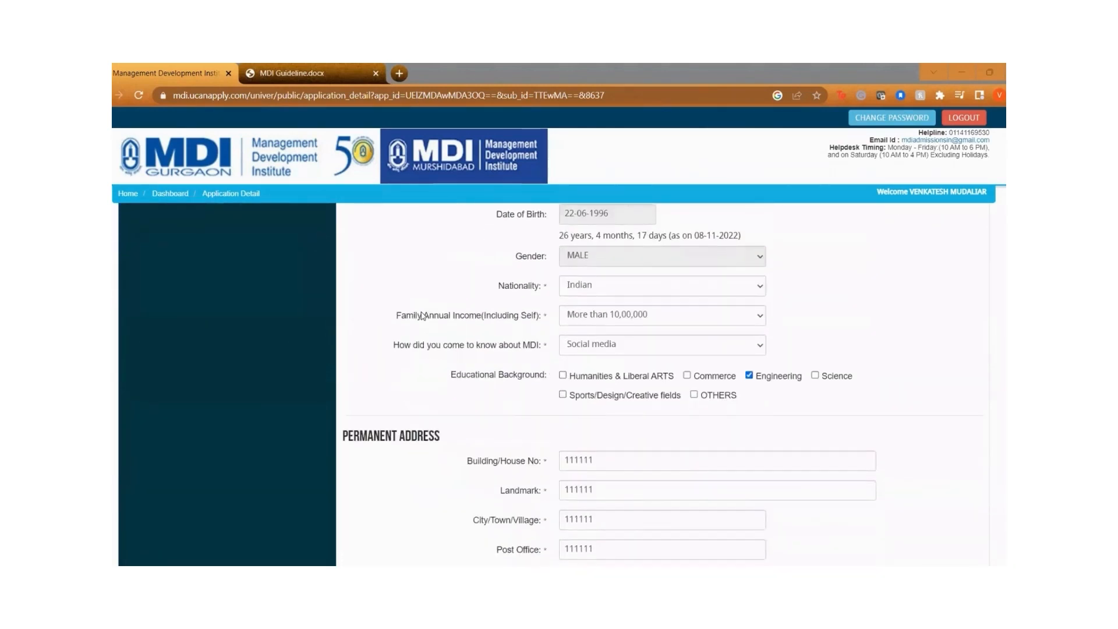
scroll(423, 316, "down", 4)
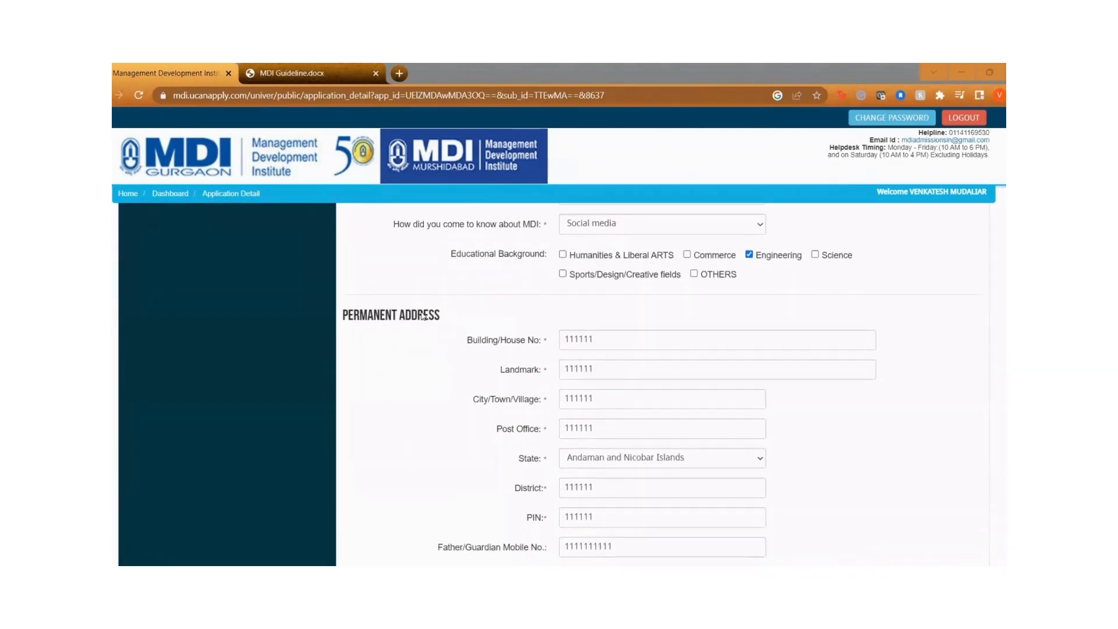
scroll(423, 316, "down", 6)
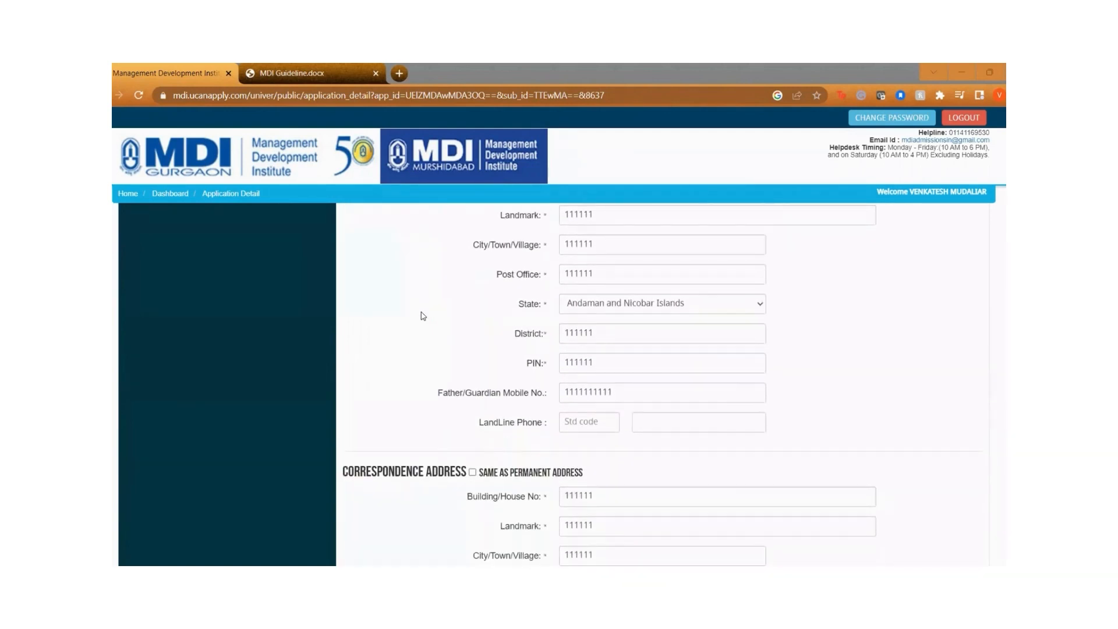
scroll(423, 304, "down", 4)
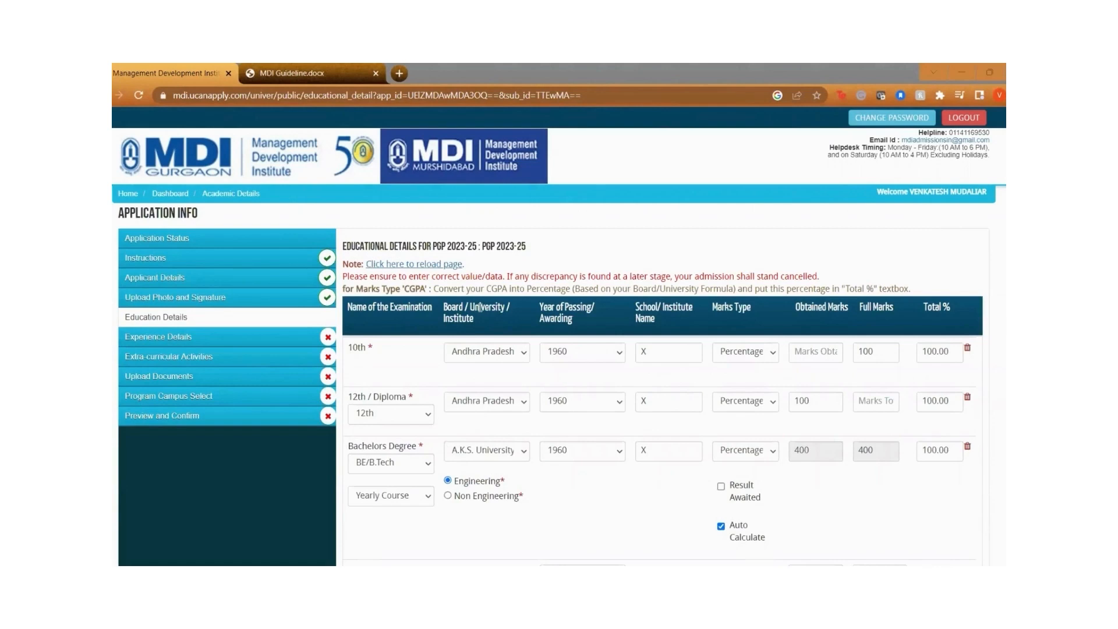
- Examine the Education Details table, covering the 10th, 12th, bachelor's degree with yearly marks, and master's degree entries
scroll(480, 307, "down", 3)
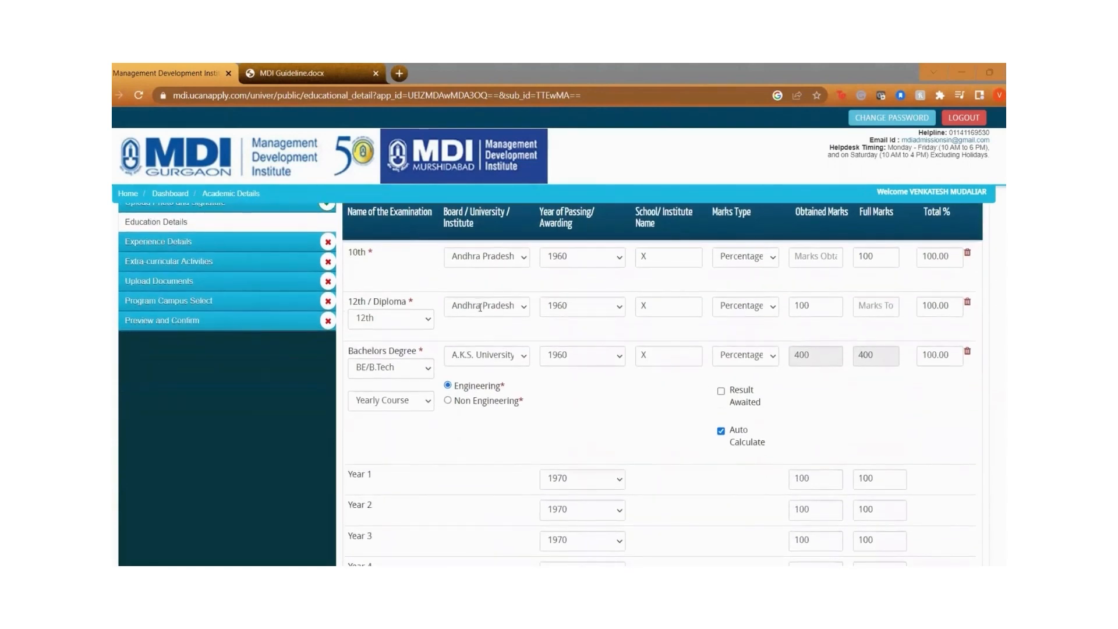
scroll(480, 307, "down", 3)
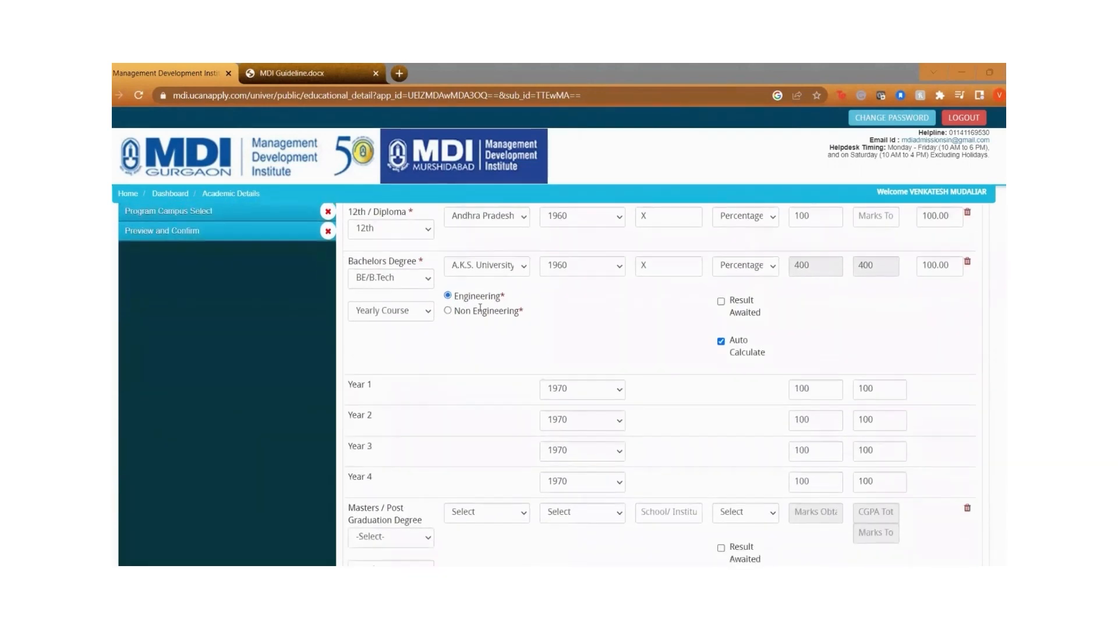
scroll(480, 307, "down", 4)
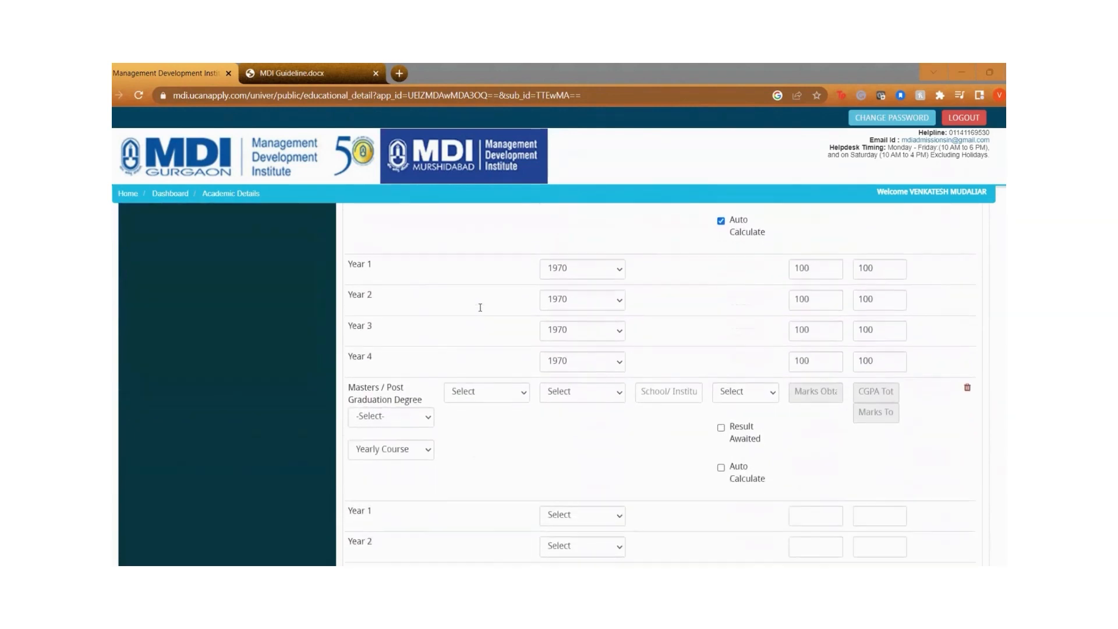
scroll(480, 307, "down", 10)
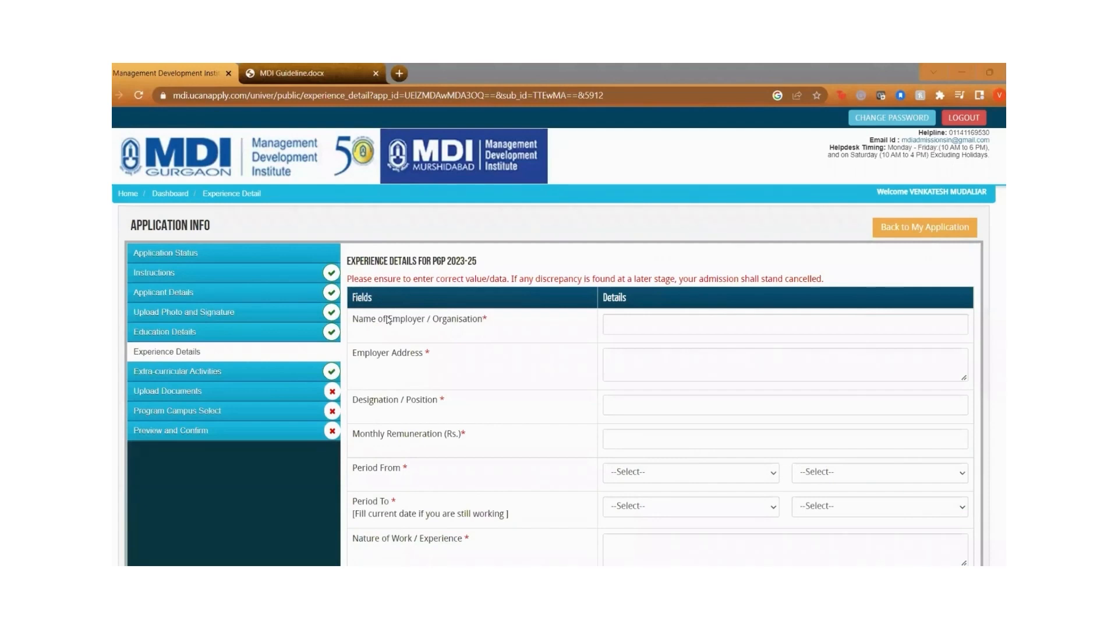
- Review the Experience Details fields for employer, designation, remuneration, period, nature of work and experience certificate
scroll(389, 320, "down", 2)
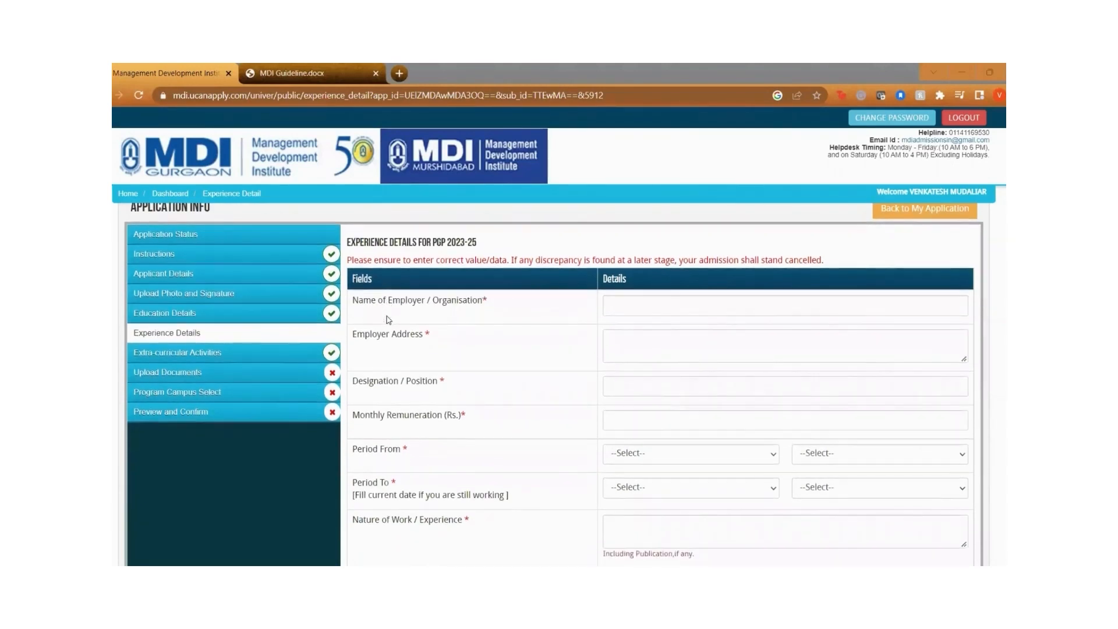
scroll(389, 320, "down", 5)
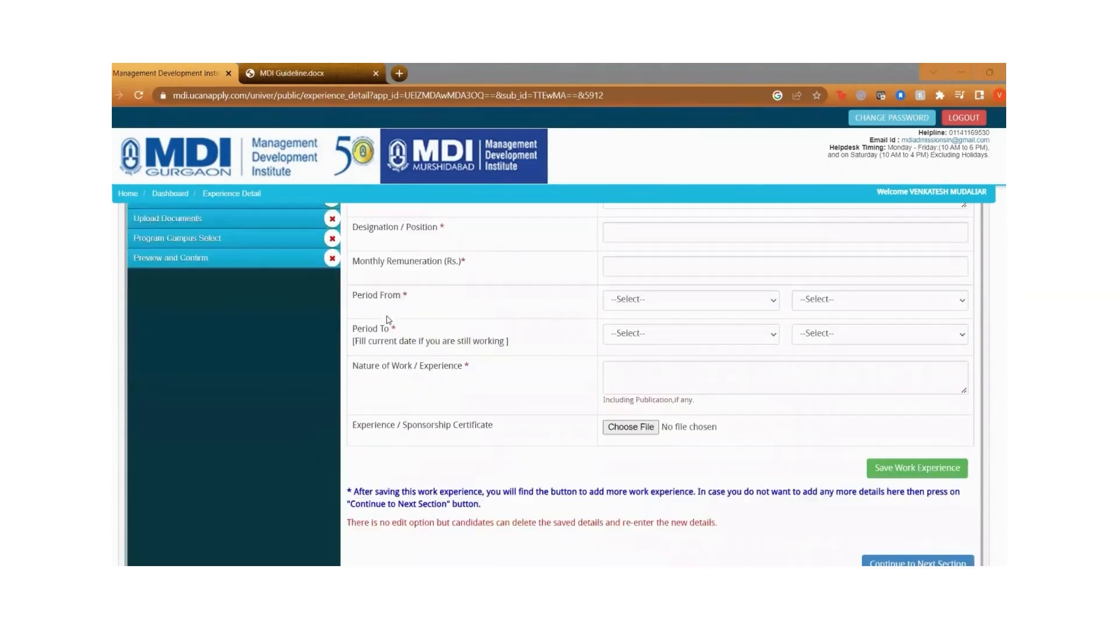
scroll(389, 320, "down", 2)
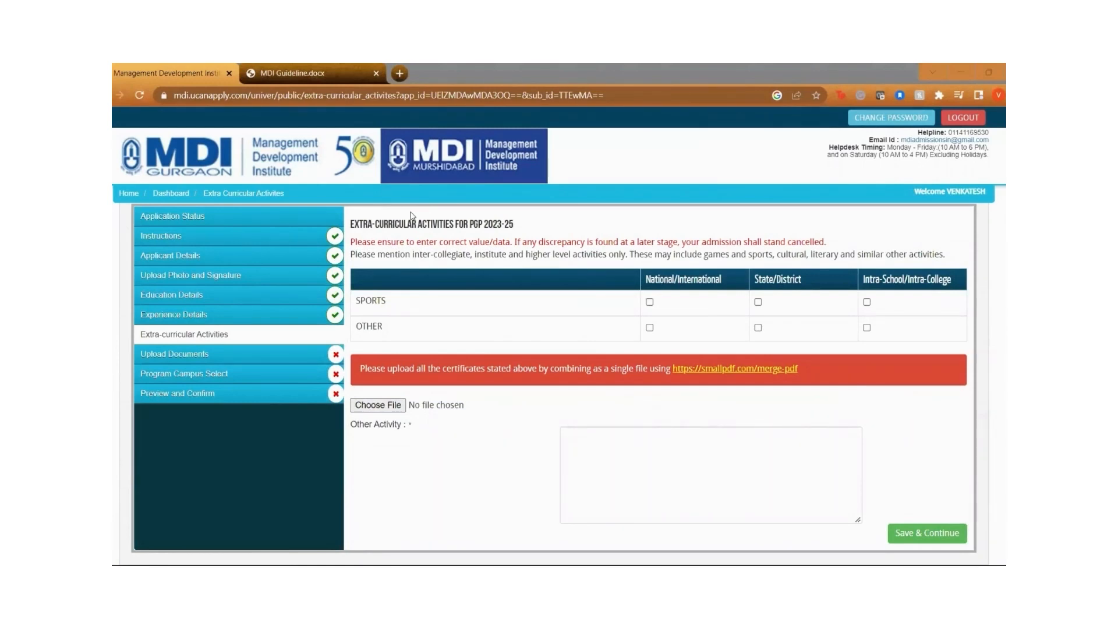
- Review the Extra-curricular Activities options and the list of documents required in the Upload Documents section
scroll(411, 216, "down", 1)
scroll(408, 278, "down", 1)
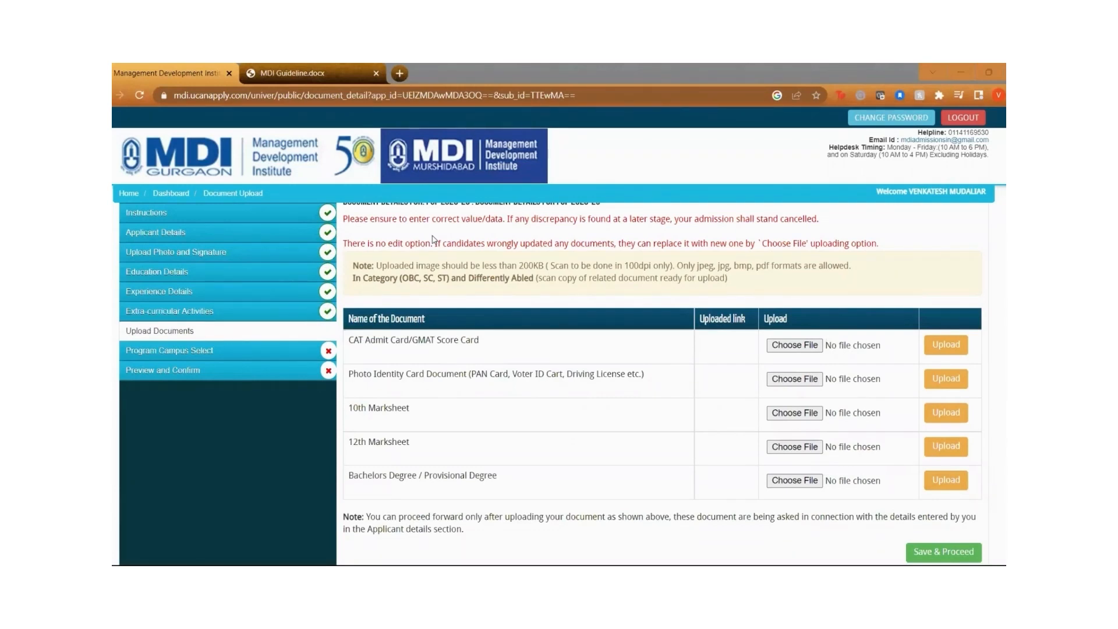
scroll(434, 239, "down", 2)
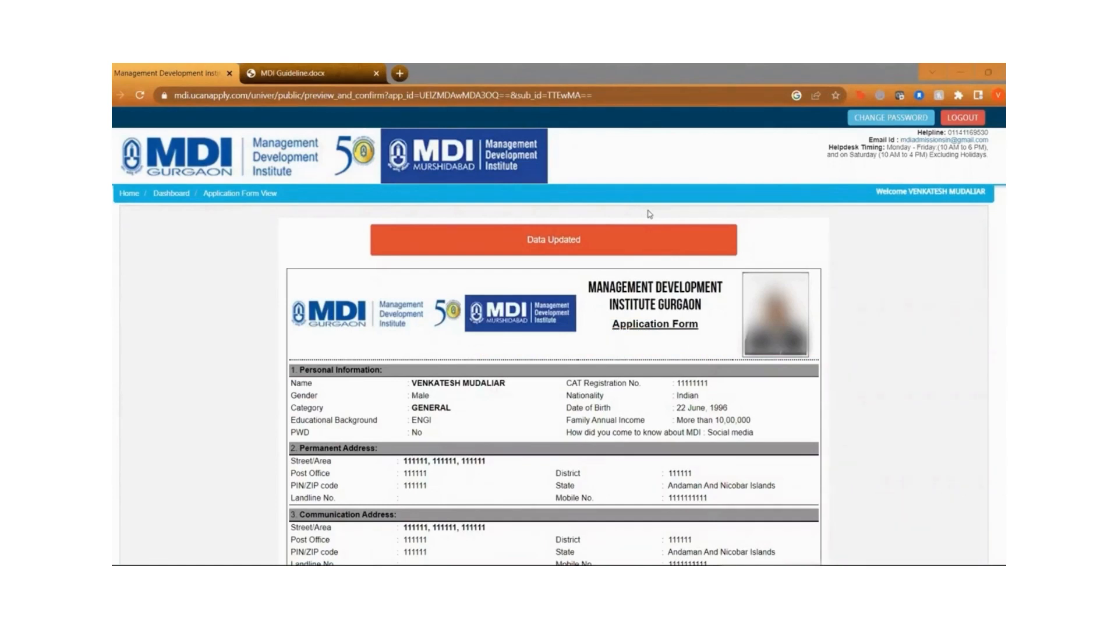
- Check the application form preview from the personal information down to the campus course preferences, declaration and final confirmation
scroll(650, 214, "down", 2)
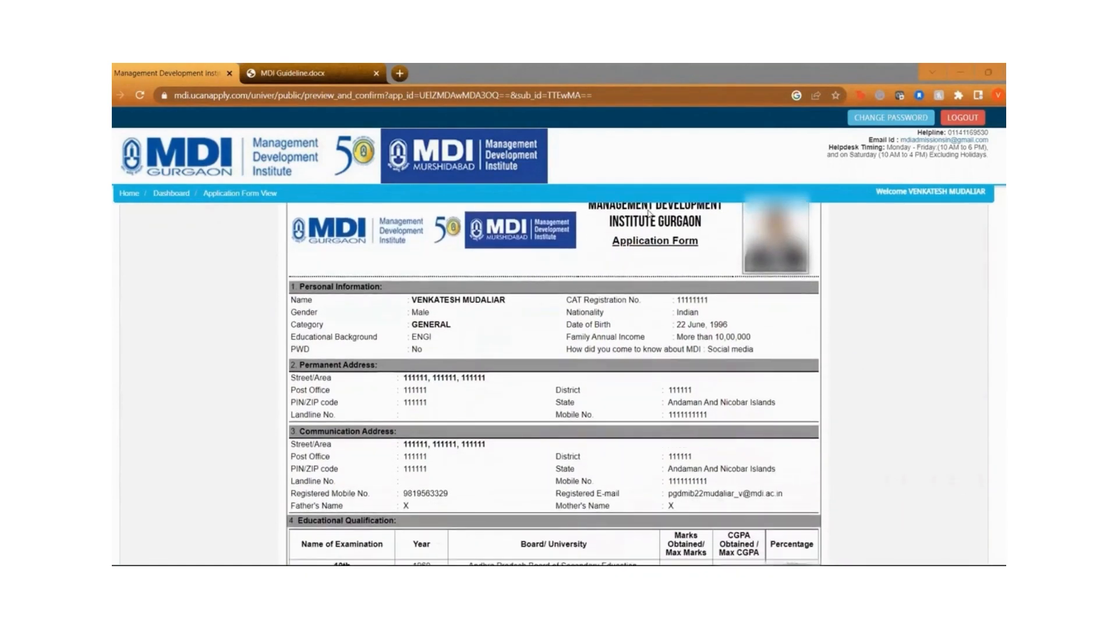
scroll(650, 213, "down", 5)
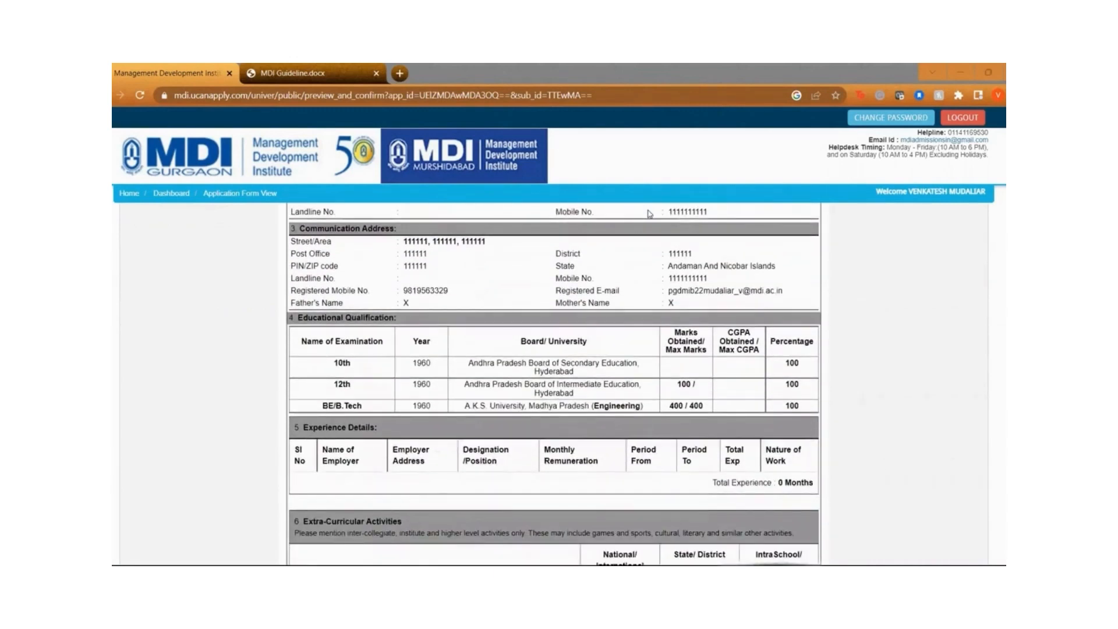
scroll(650, 214, "down", 1)
scroll(650, 214, "down", 3)
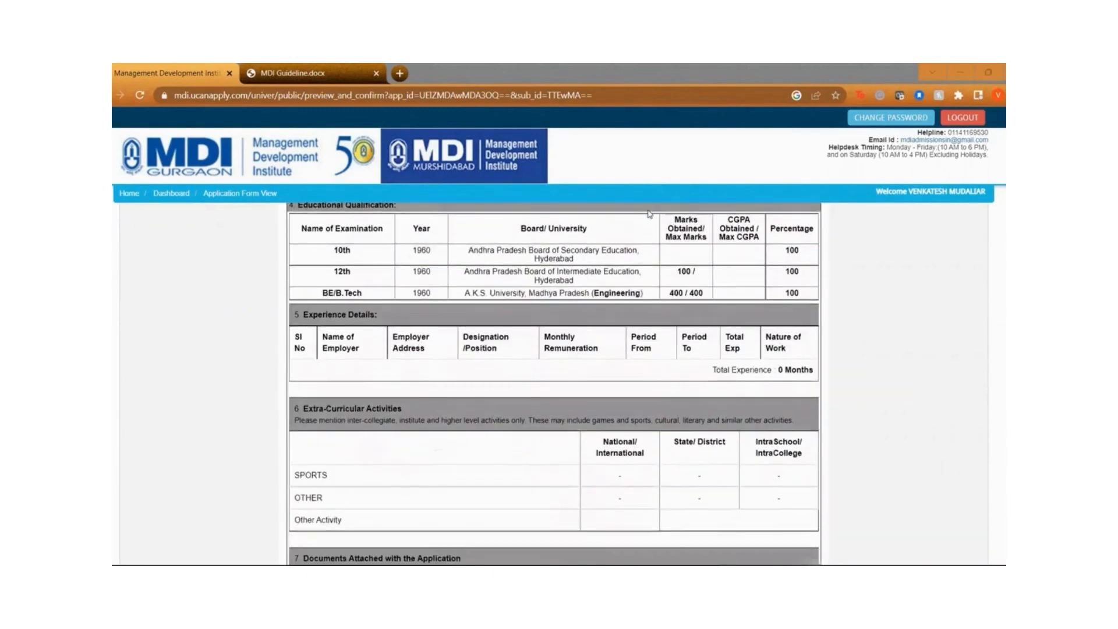
scroll(650, 213, "down", 5)
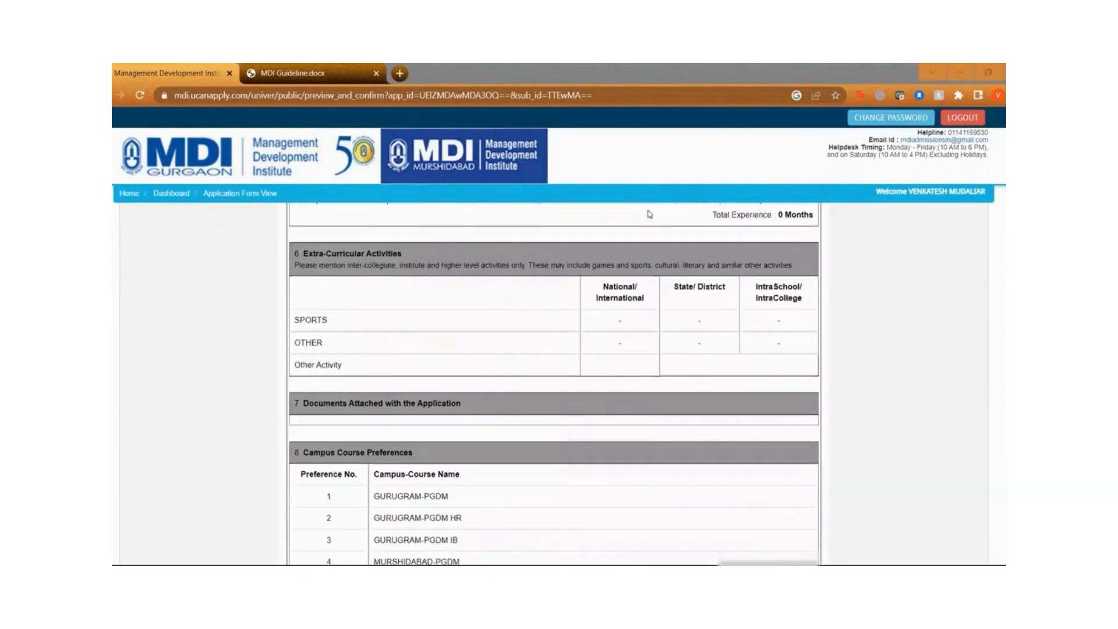
scroll(650, 214, "down", 2)
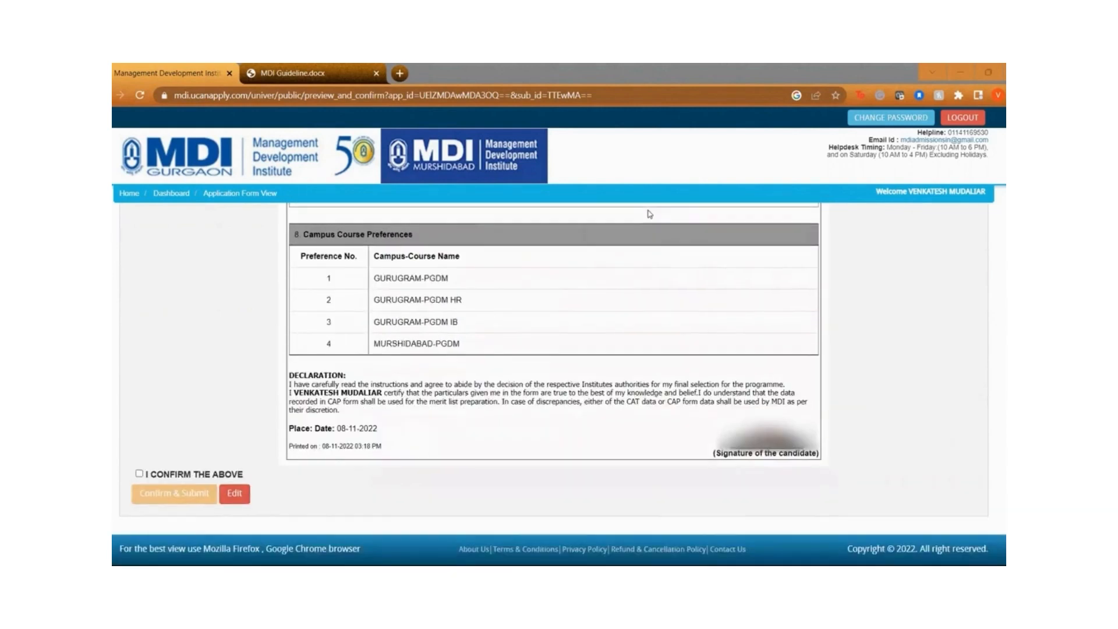